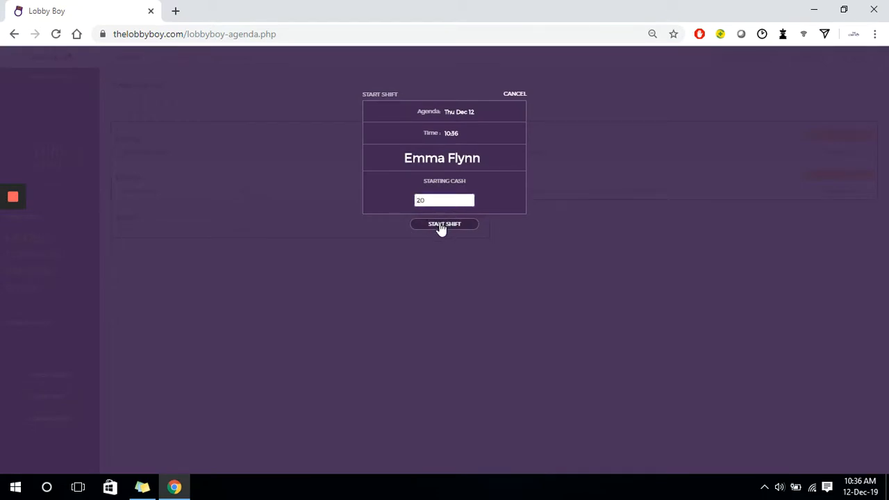
Start the shift on the Thu Dec 12 agenda with 20 as the starting cash.
{"action": "left_click", "coordinate": [440, 225]}
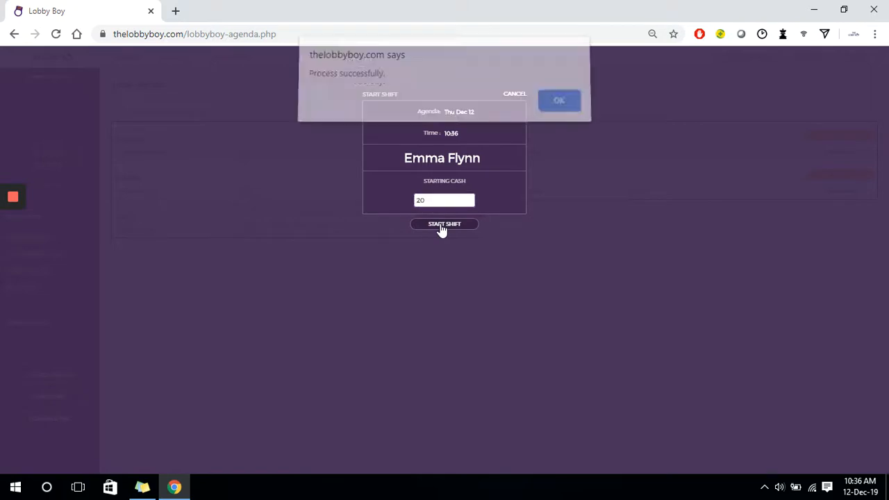
{"action": "left_click", "coordinate": [556, 115]}
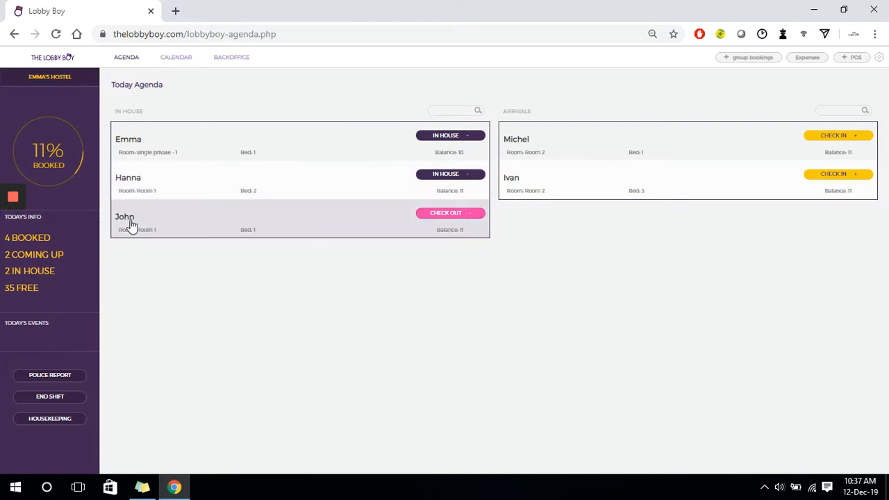
Check out the departing guest in Room 1, bed 1, receiving 11 € in cash.
{"action": "left_click", "coordinate": [427, 221]}
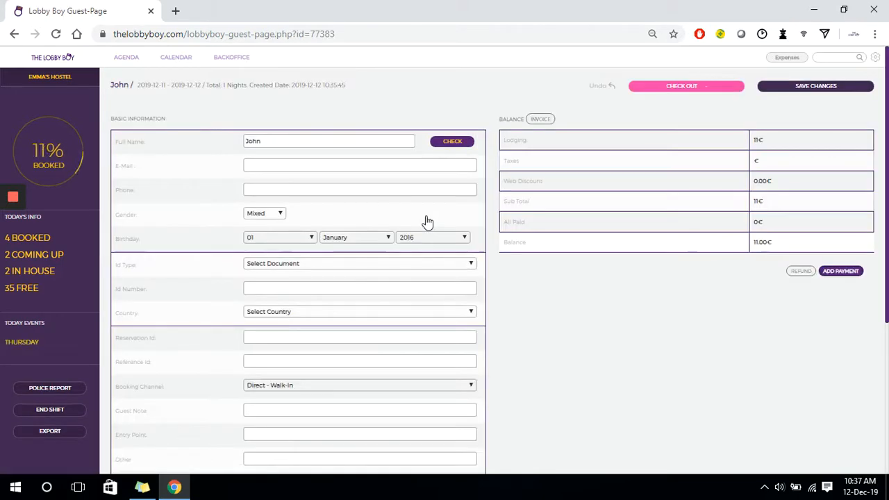
{"action": "left_click", "coordinate": [686, 88]}
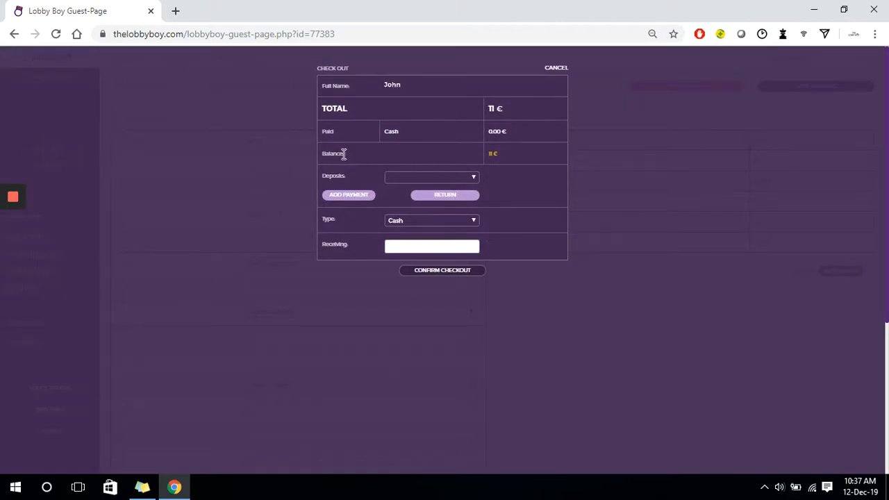
{"action": "left_click", "coordinate": [449, 245]}
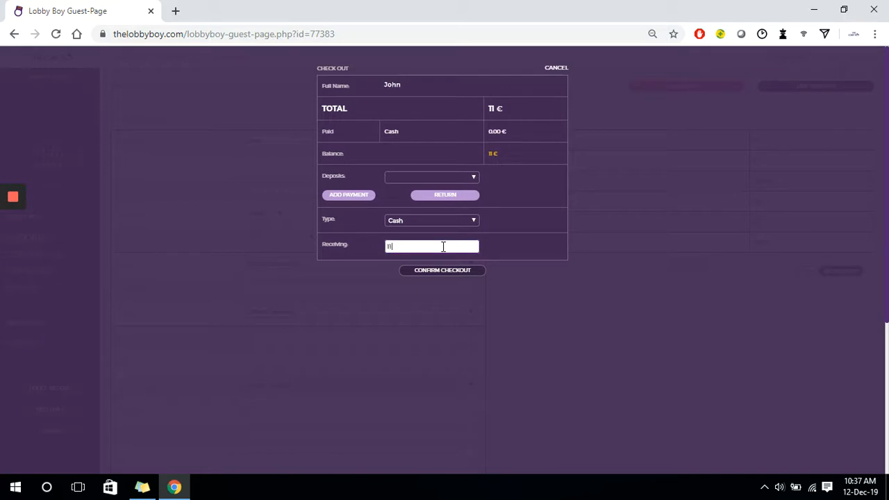
{"action": "left_click", "coordinate": [407, 222]}
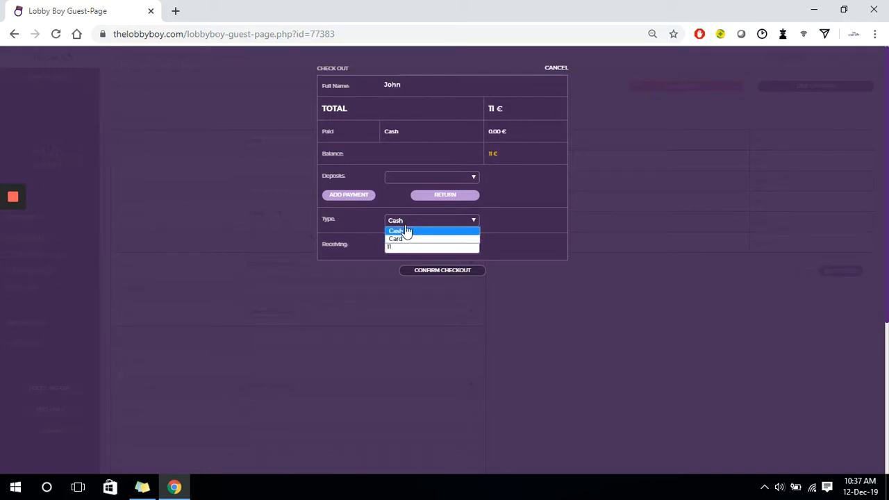
{"action": "left_click", "coordinate": [406, 231]}
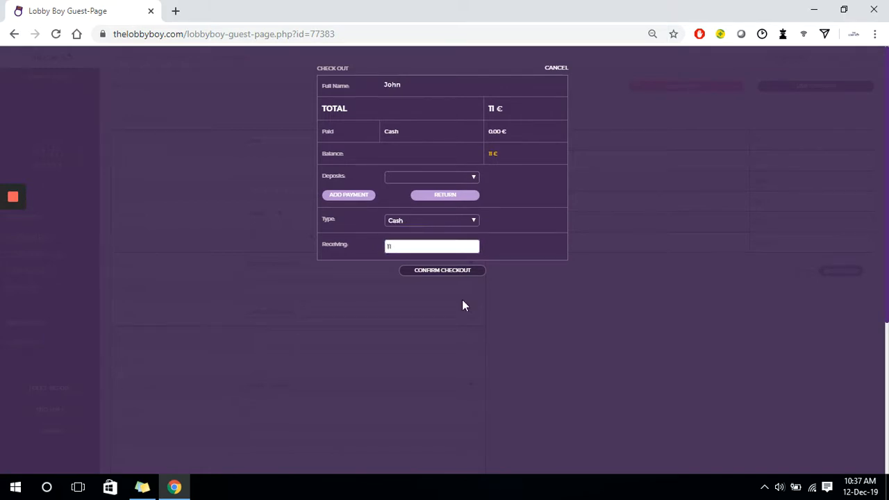
{"action": "left_click", "coordinate": [466, 271]}
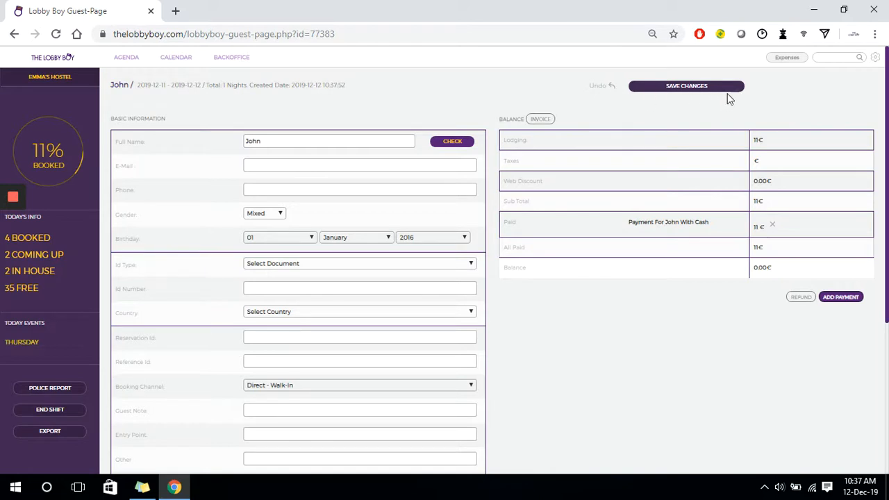
Return to today's agenda and check in the arriving guest booked into Room 2, bed 1.
{"action": "left_click", "coordinate": [128, 59]}
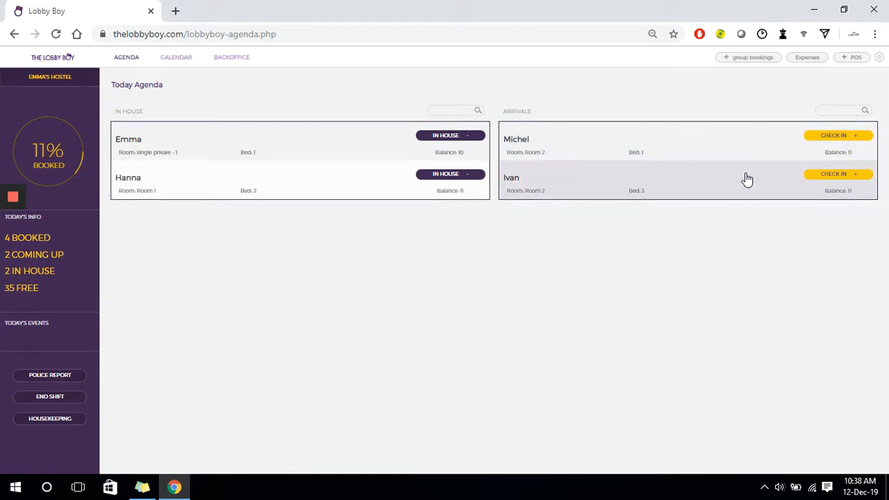
{"action": "left_click", "coordinate": [831, 141]}
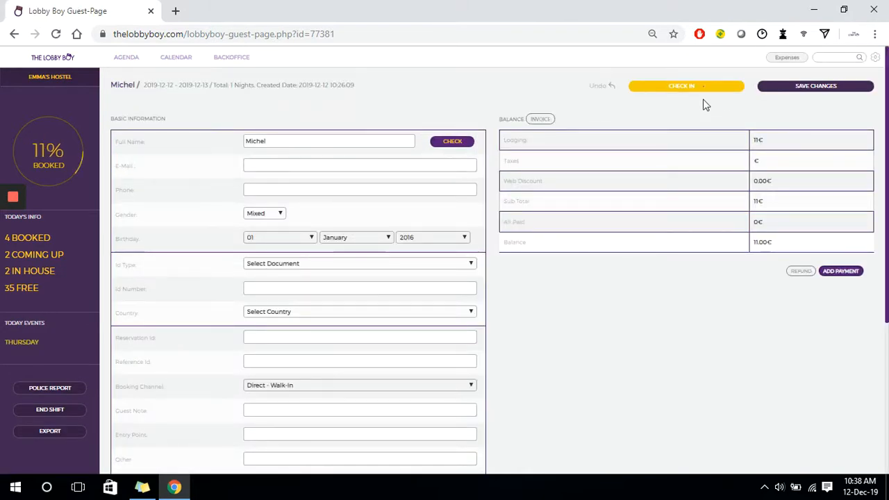
{"action": "left_click", "coordinate": [681, 88]}
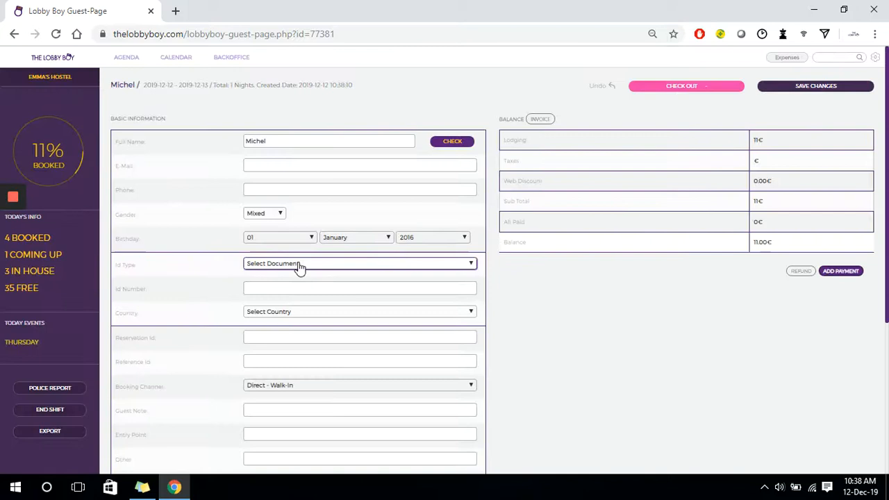
Set the guest's ID type to National ID Card, enter the ID number, choose Bahamas, The as country, and save the changes.
{"action": "left_click", "coordinate": [298, 264]}
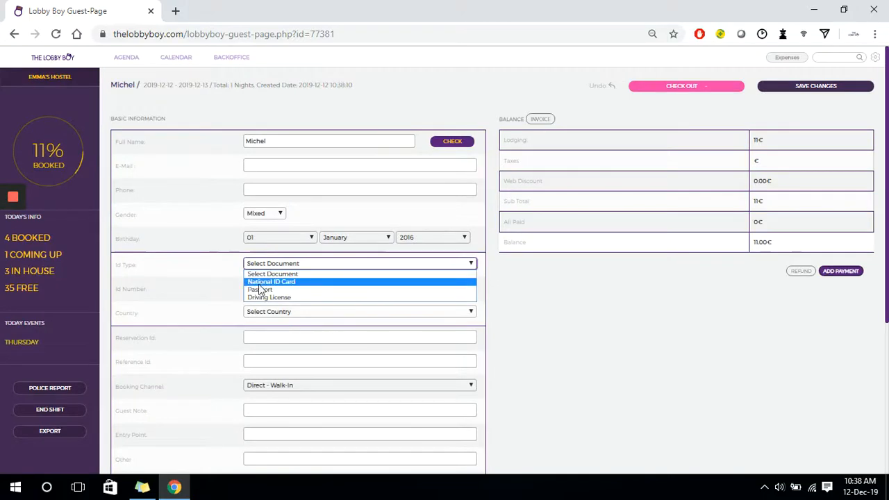
{"action": "left_click", "coordinate": [266, 282]}
{"action": "left_click", "coordinate": [268, 289]}
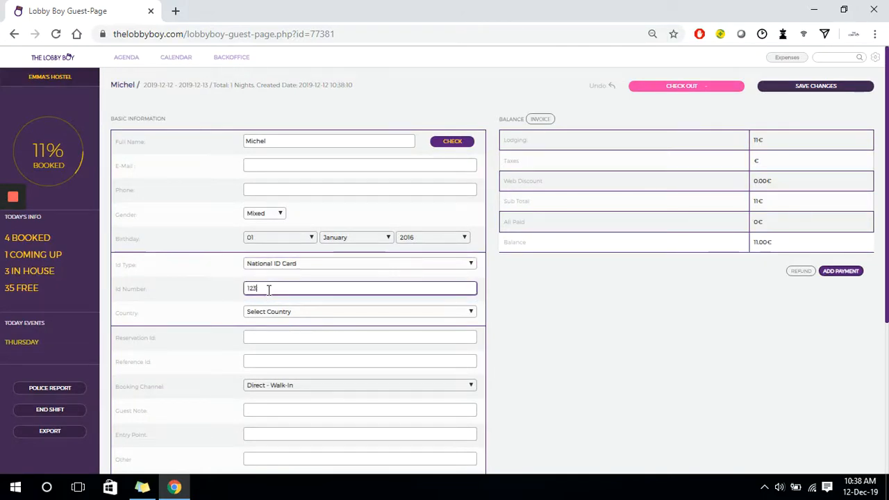
{"action": "left_click", "coordinate": [273, 311]}
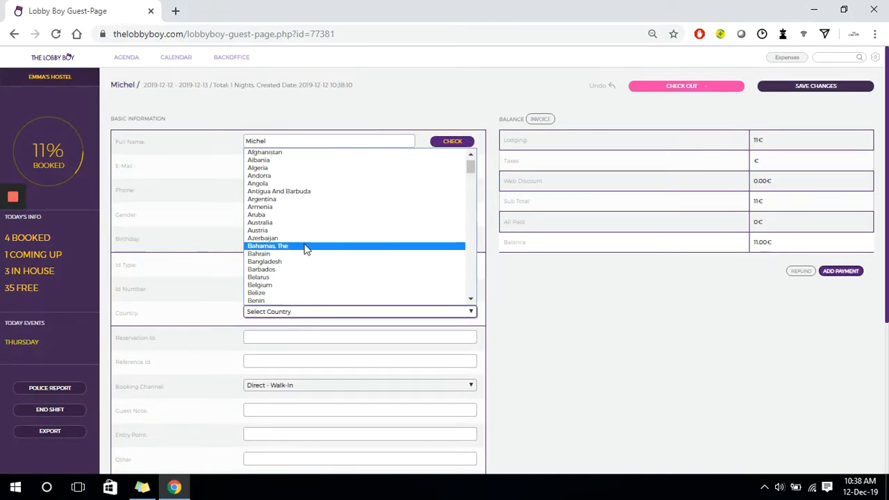
{"action": "left_click", "coordinate": [303, 248]}
{"action": "left_click", "coordinate": [840, 89]}
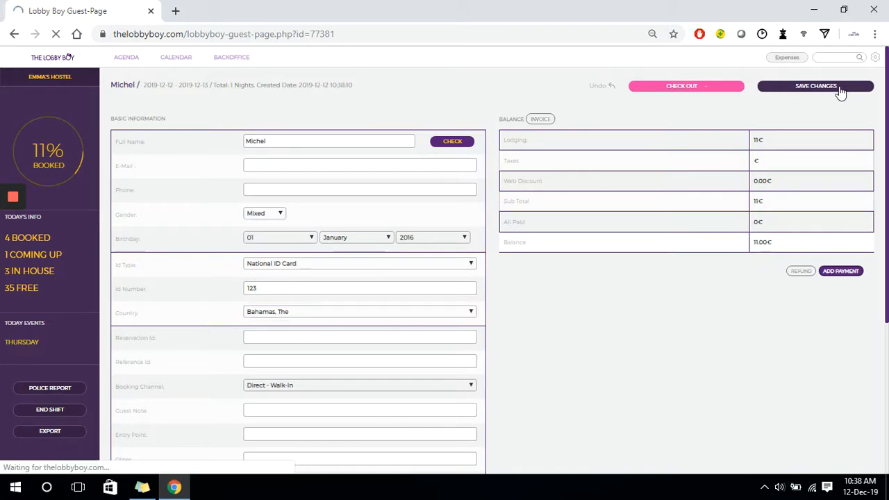
Add a cash payment of 11 € for this guest.
{"action": "left_click", "coordinate": [841, 272]}
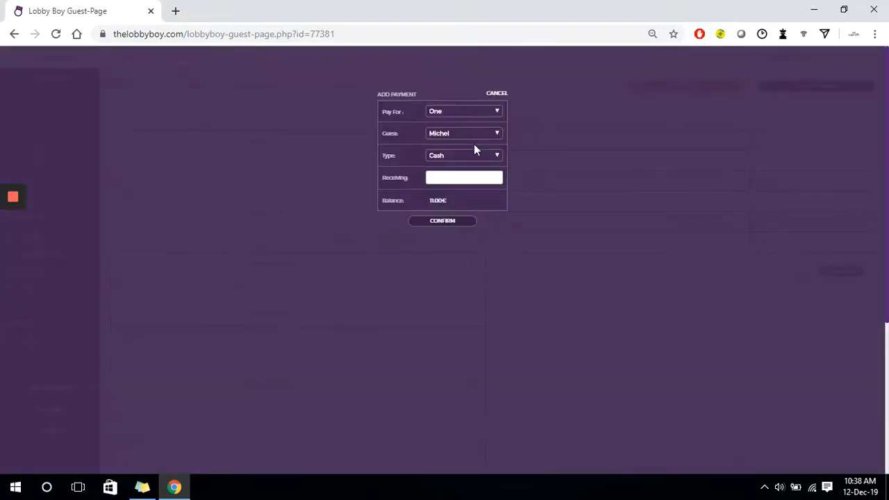
{"action": "left_click", "coordinate": [463, 155]}
{"action": "left_click", "coordinate": [450, 166]}
{"action": "left_click", "coordinate": [444, 221]}
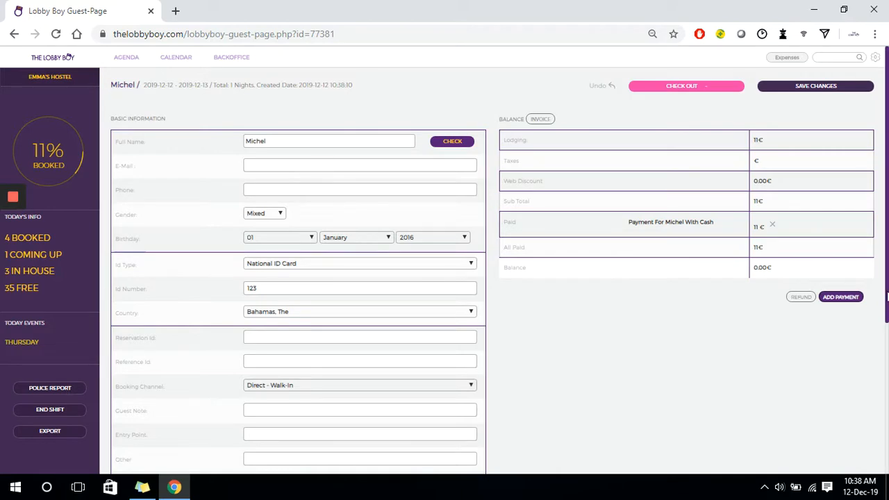
Add one Key Deposit of 5 € to the guest's additional items.
{"action": "left_click_drag", "start_coordinate": [886, 297], "coordinate": [886, 451]}
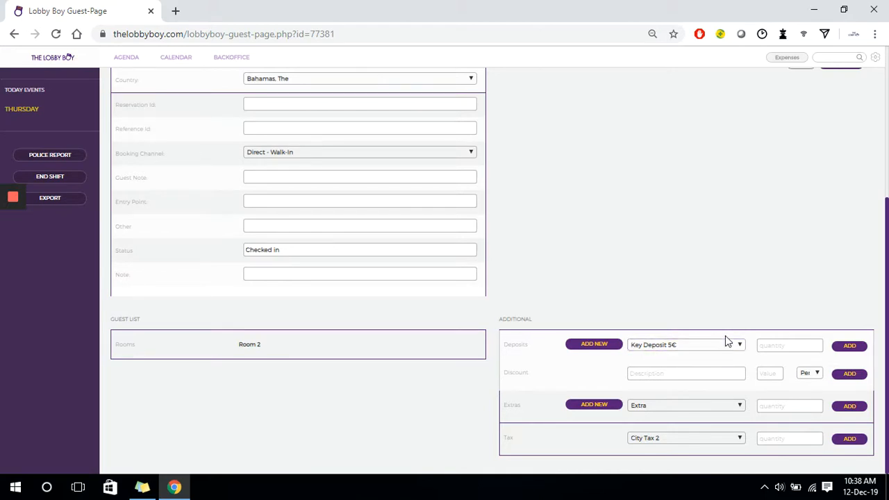
{"action": "left_click", "coordinate": [766, 346]}
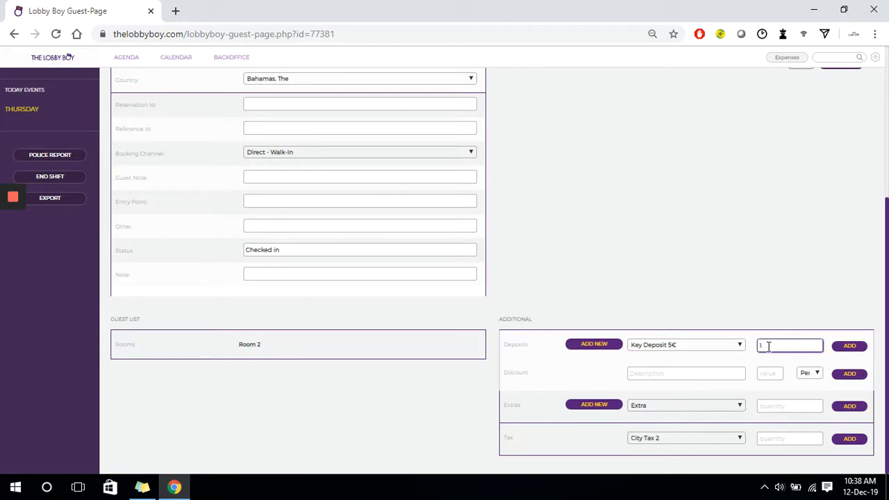
{"action": "type", "text": "1"}
{"action": "left_click", "coordinate": [856, 350]}
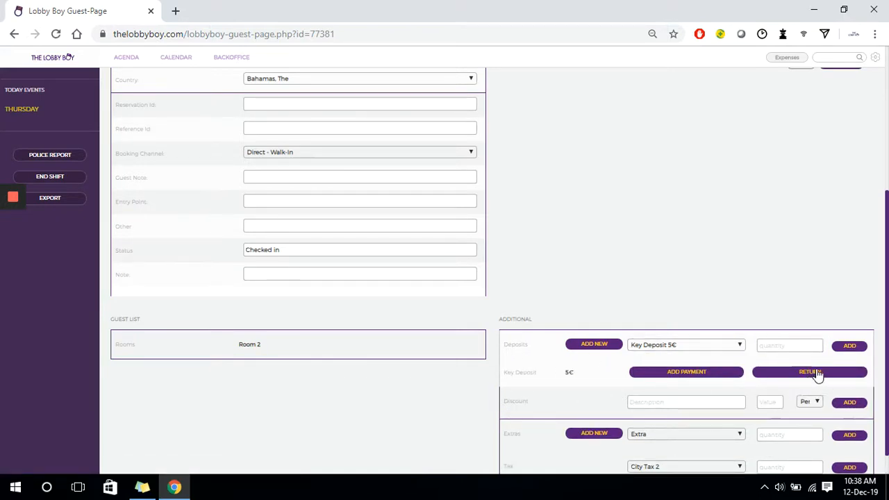
Start a group booking from the agenda and search availability from 2019-12-25 to 2019-12-27.
{"action": "left_click_drag", "start_coordinate": [881, 396], "coordinate": [879, 252]}
{"action": "left_click", "coordinate": [122, 60]}
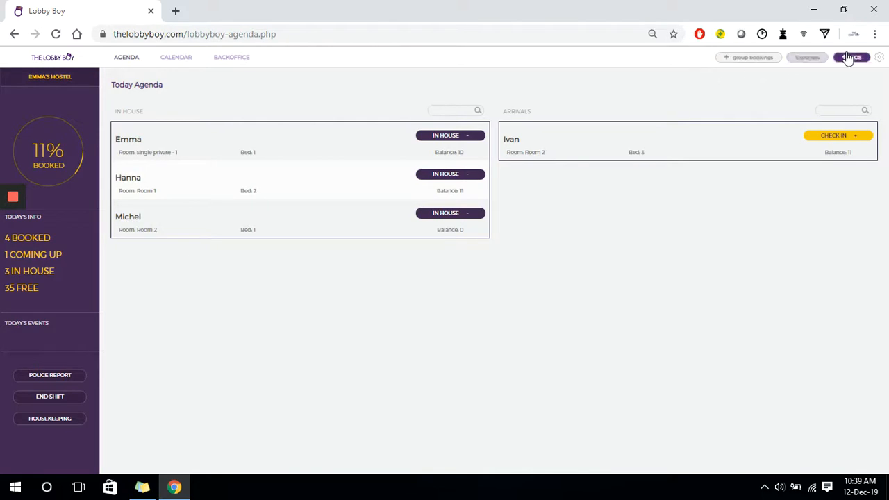
{"action": "left_click", "coordinate": [754, 57]}
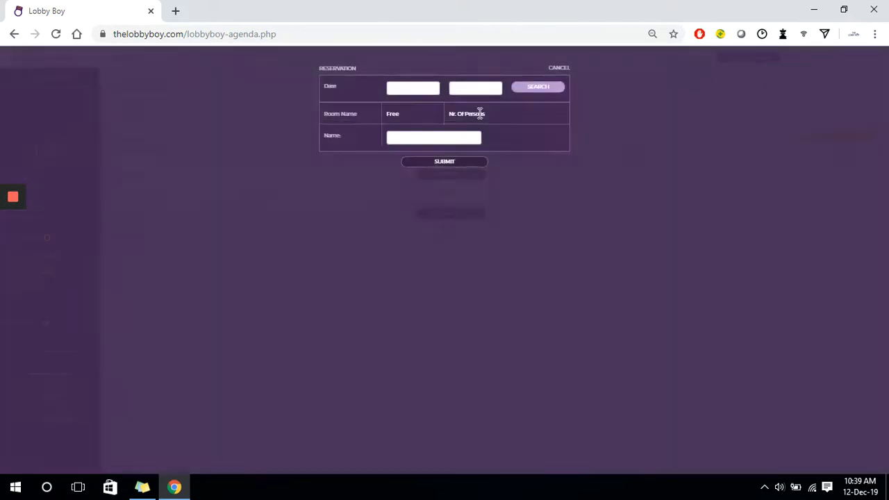
{"action": "left_click", "coordinate": [418, 88]}
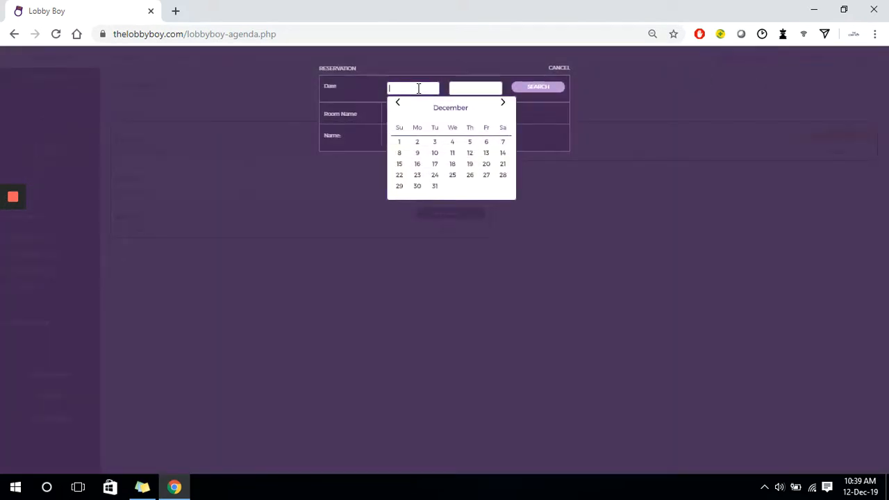
{"action": "left_click", "coordinate": [452, 174]}
{"action": "left_click", "coordinate": [467, 92]}
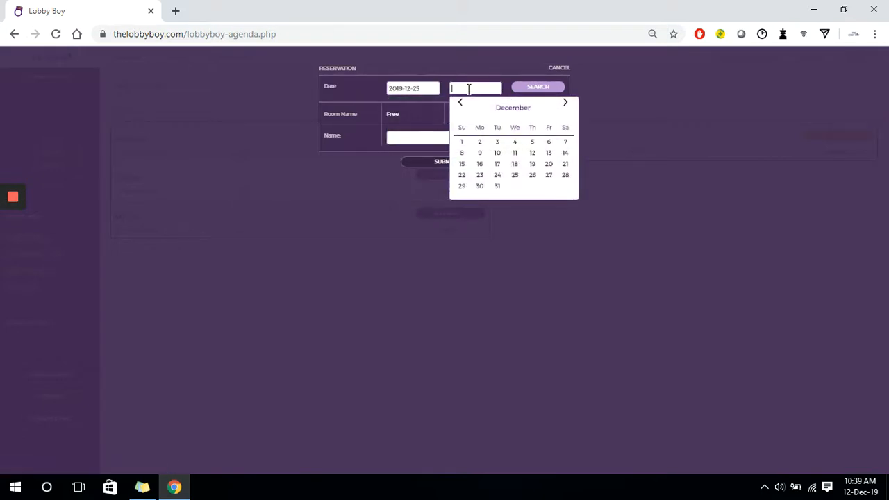
{"action": "left_click", "coordinate": [548, 176]}
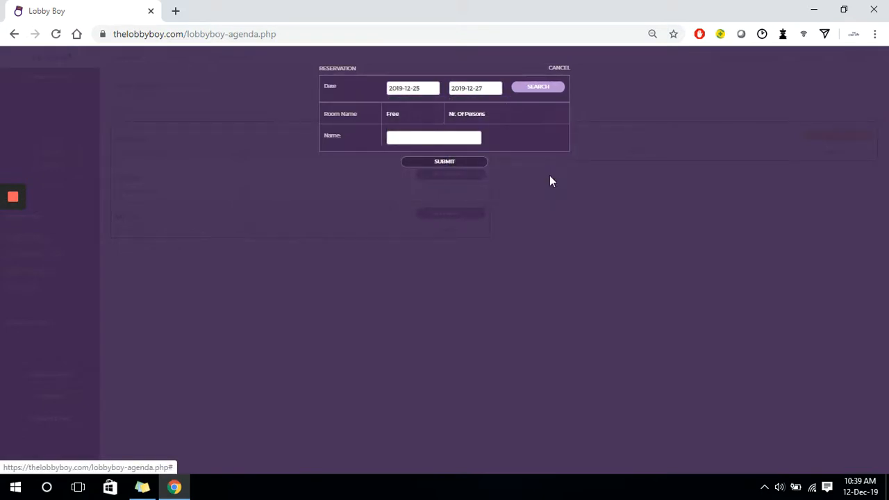
{"action": "left_click", "coordinate": [541, 89]}
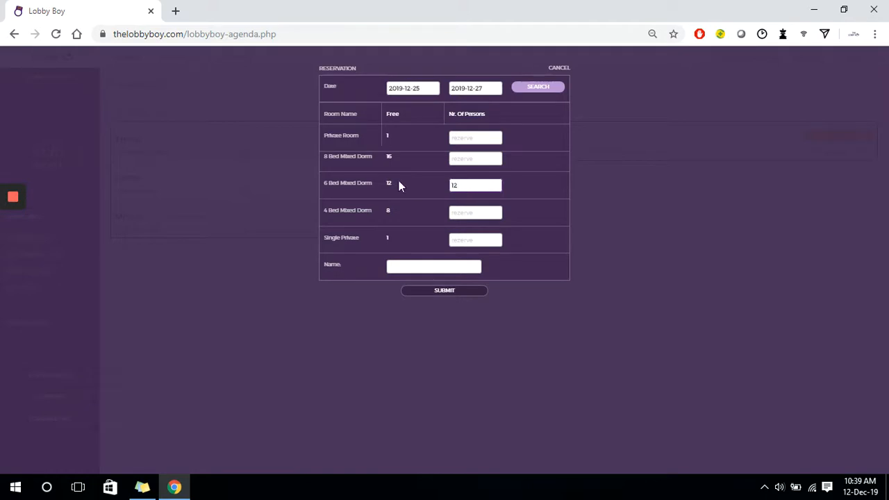
Reserve 12 persons in the 6 Bed Mixed Dorm and 8 in the 4 Bed Mixed Dorm as "Group Booking" and submit.
{"action": "left_click", "coordinate": [470, 213]}
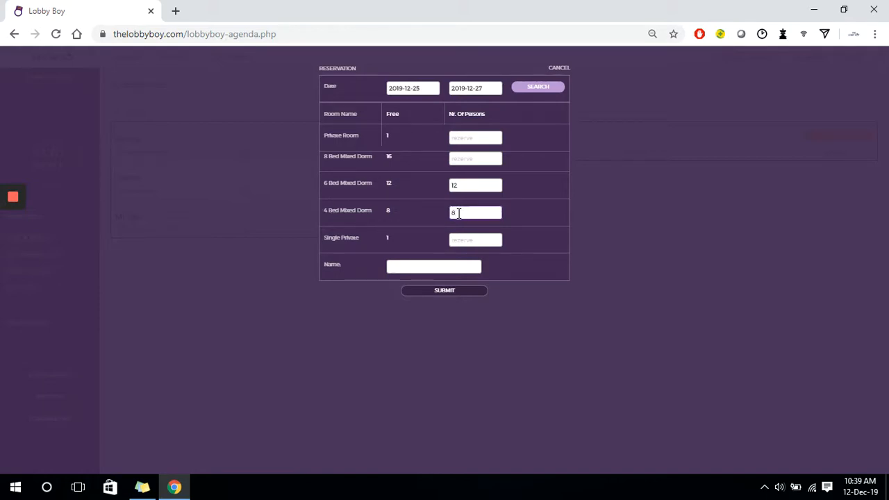
{"action": "left_click", "coordinate": [430, 267]}
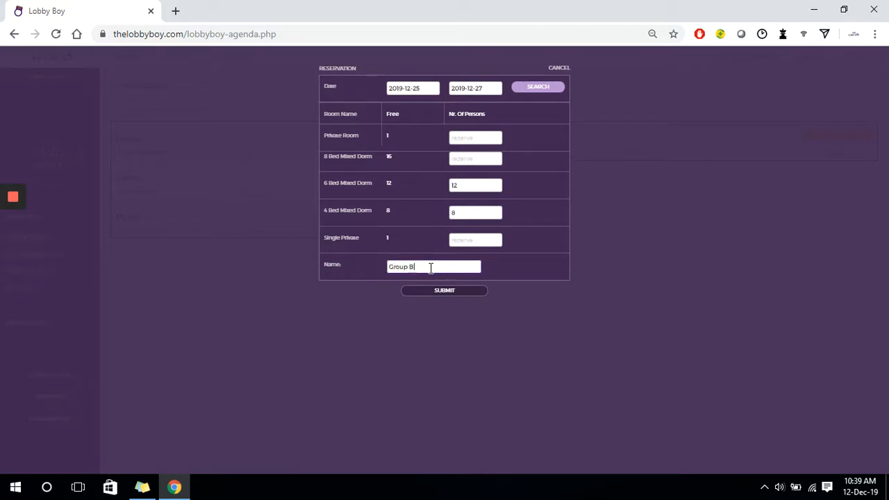
{"action": "type", "text": "Group Booking"}
{"action": "left_click", "coordinate": [440, 290]}
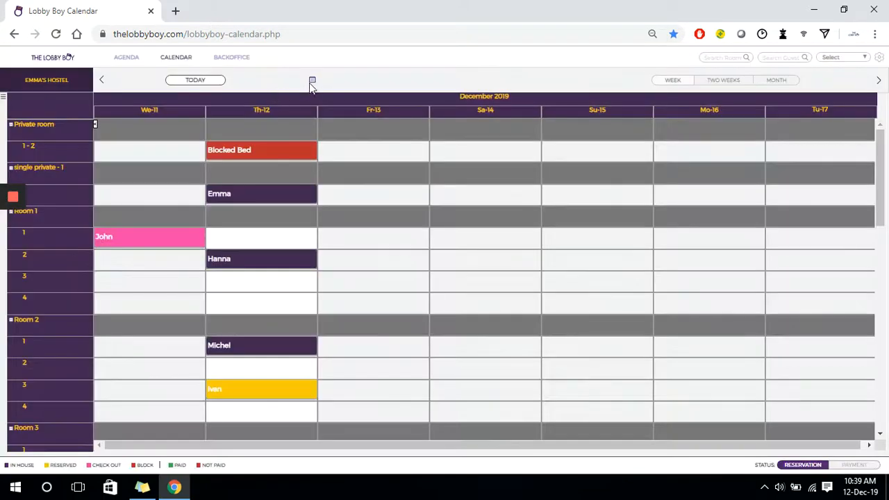
Show the calendar from December 25 and review the group booking's bed assignments across the rooms.
{"action": "left_click", "coordinate": [311, 81]}
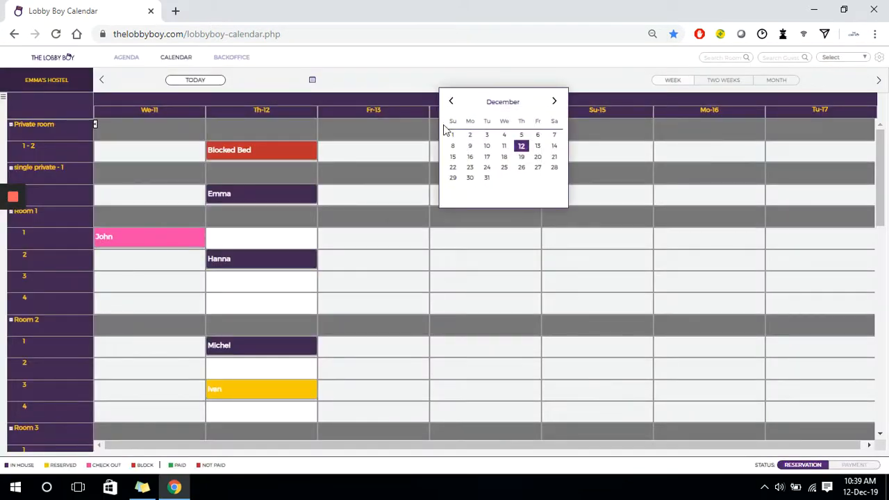
{"action": "left_click", "coordinate": [505, 168]}
{"action": "left_click", "coordinate": [495, 71]}
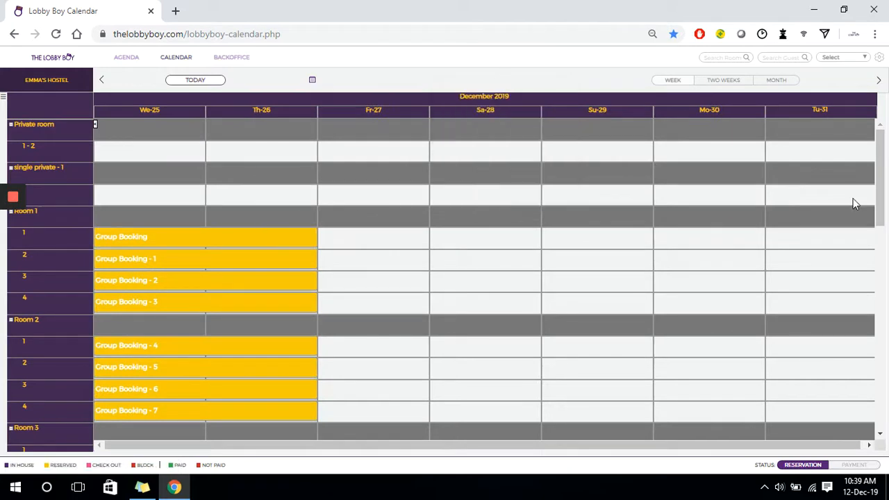
{"action": "left_click_drag", "start_coordinate": [879, 195], "coordinate": [880, 196]}
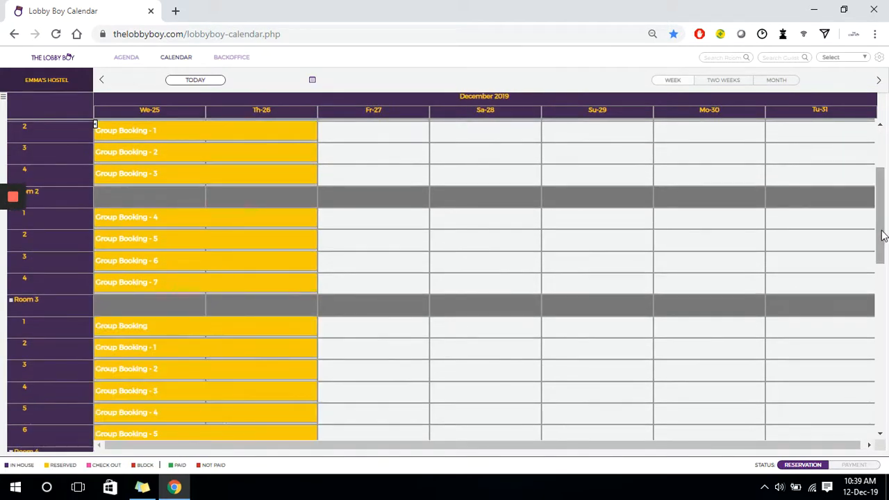
{"action": "left_click_drag", "start_coordinate": [882, 236], "coordinate": [880, 193]}
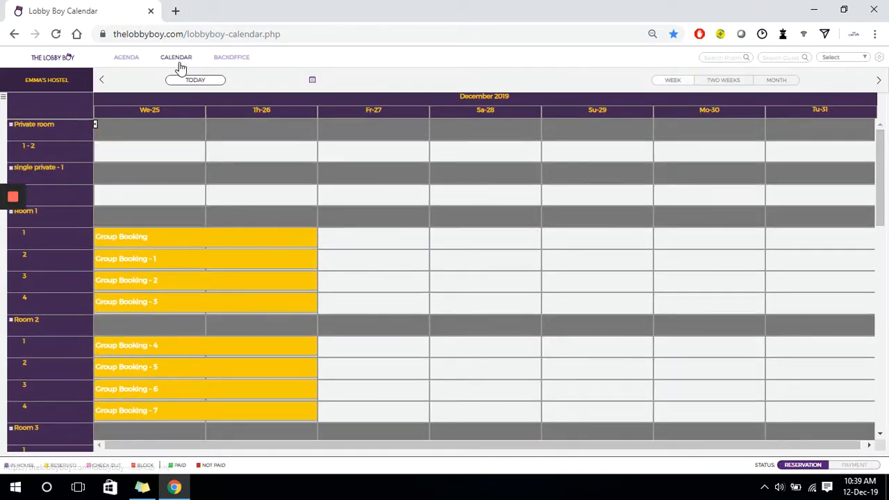
Add an expense from the agenda with invoice number 101, company "Market", price 1 and comment "Toilet paper".
{"action": "left_click", "coordinate": [130, 60]}
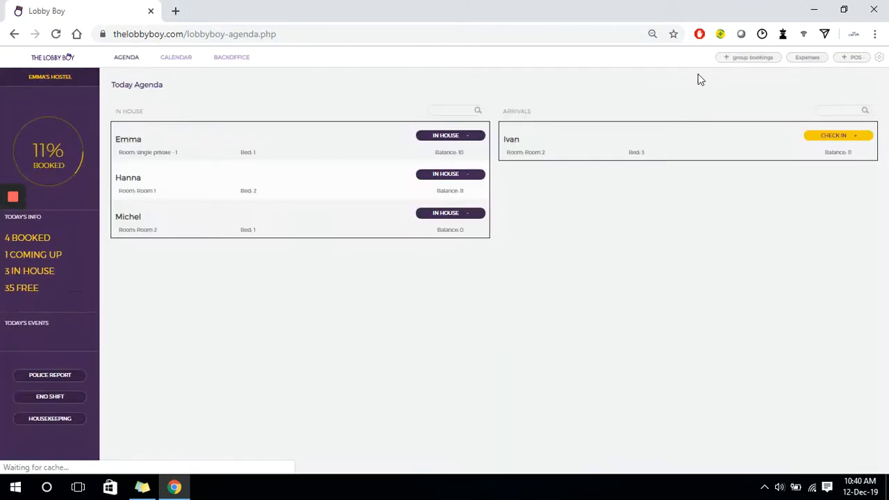
{"action": "left_click", "coordinate": [807, 58]}
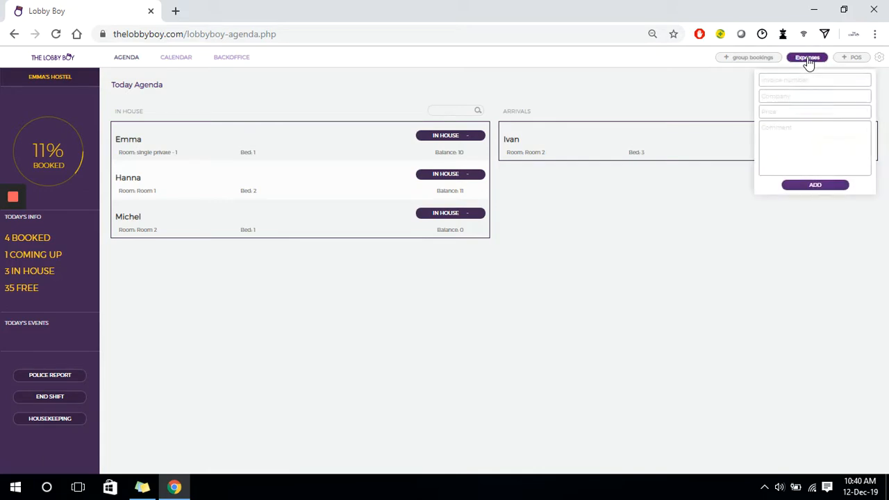
{"action": "left_click", "coordinate": [795, 80]}
{"action": "type", "text": "101"}
{"action": "left_click", "coordinate": [779, 96]}
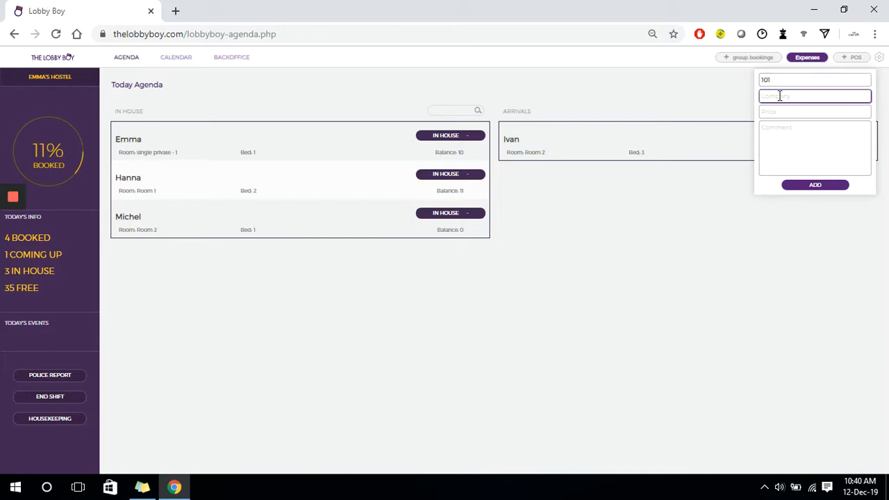
{"action": "type", "text": "Market"}
{"action": "left_click", "coordinate": [780, 112]}
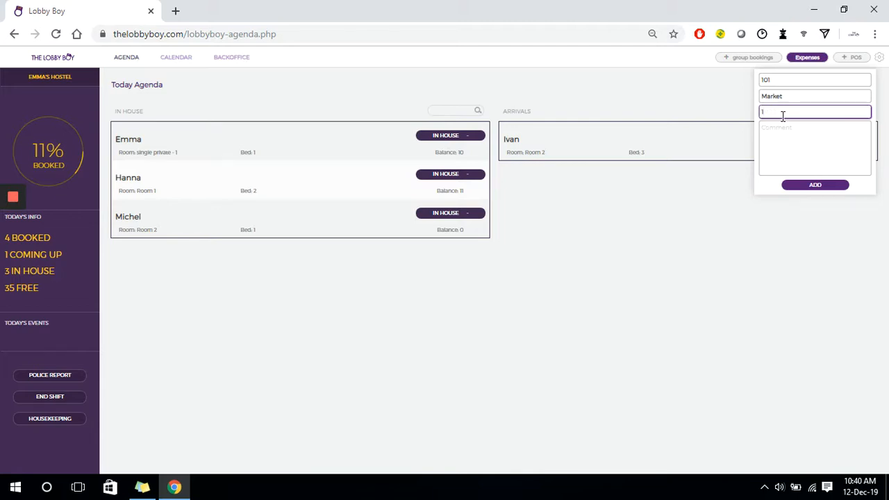
{"action": "left_click", "coordinate": [783, 127]}
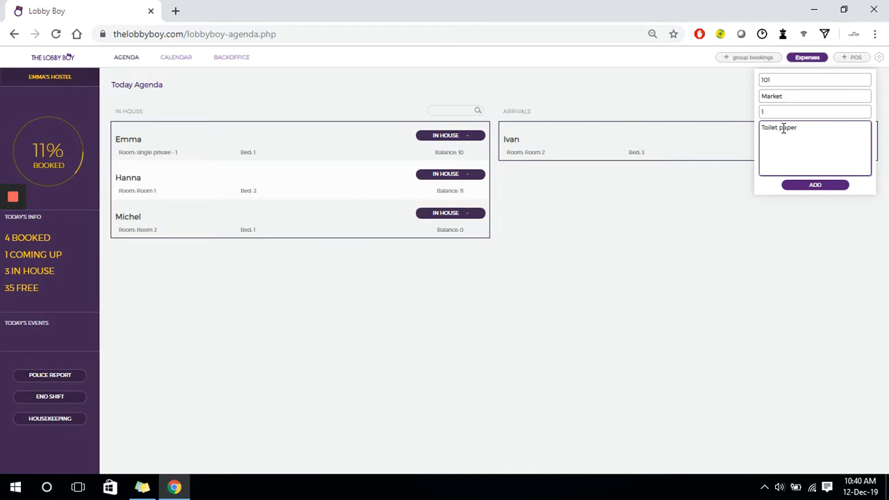
{"action": "left_click", "coordinate": [814, 186]}
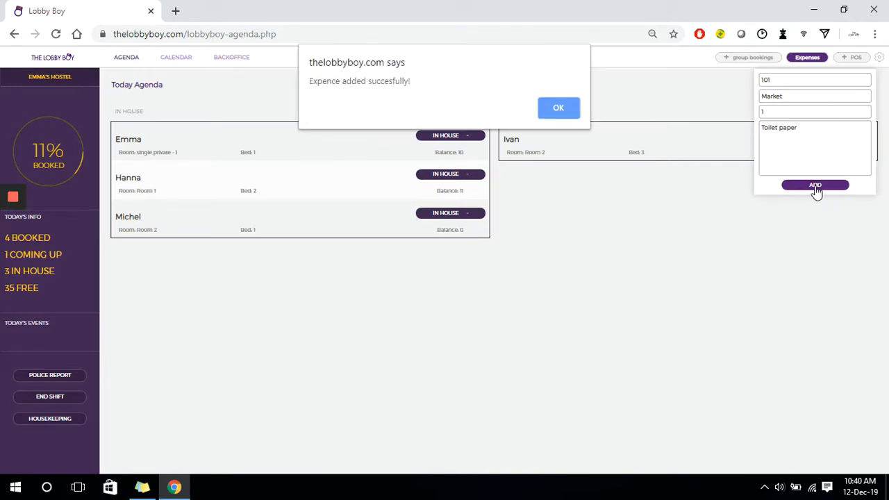
{"action": "left_click", "coordinate": [557, 109]}
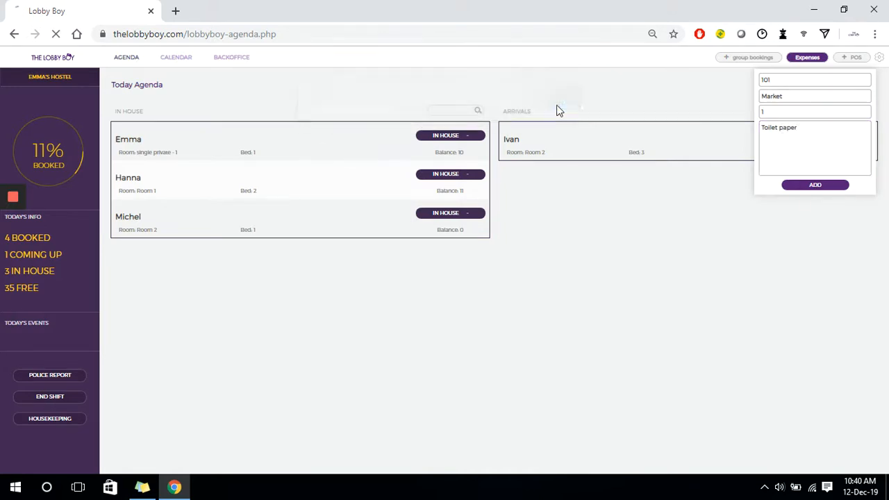
Record a point-of-sale item of type Extra, paid in Cash, with a quantity of 2.
{"action": "left_click", "coordinate": [852, 59]}
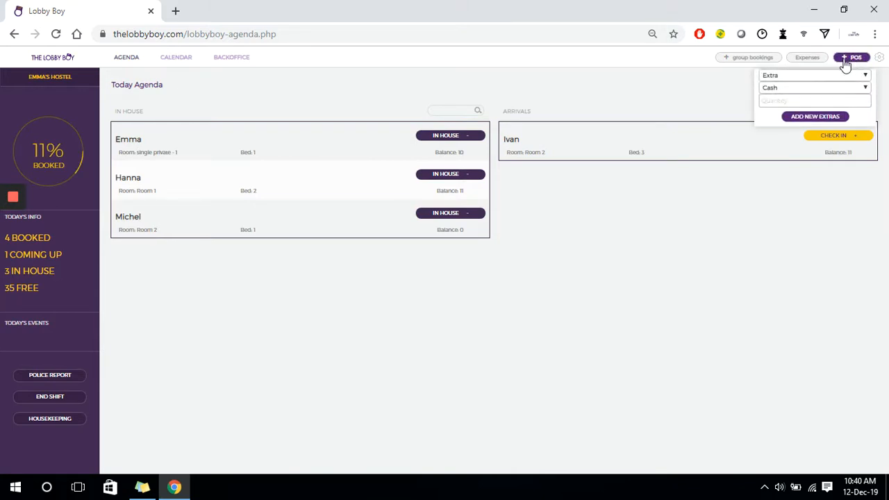
{"action": "left_click", "coordinate": [841, 78]}
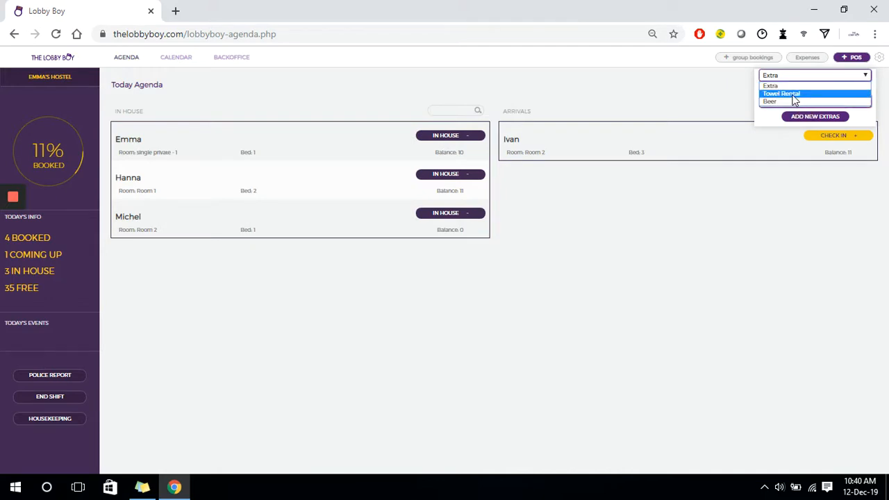
{"action": "left_click", "coordinate": [776, 90]}
{"action": "left_click", "coordinate": [801, 89]}
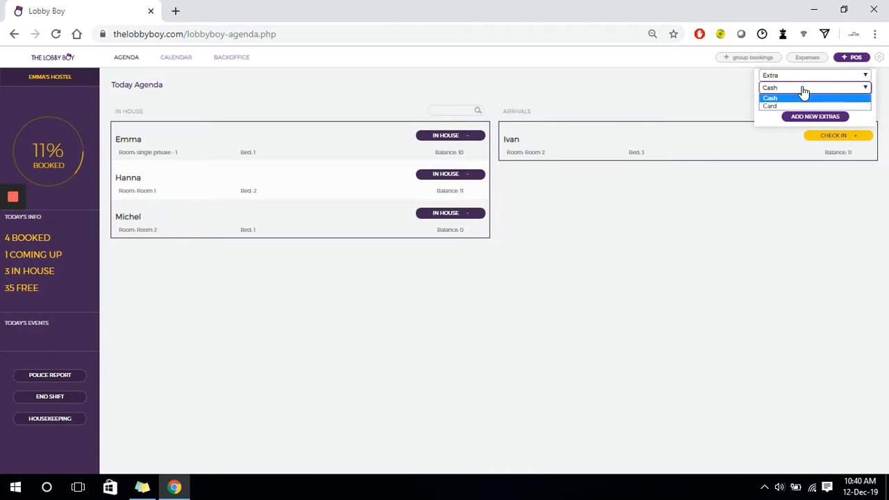
{"action": "left_click", "coordinate": [776, 98]}
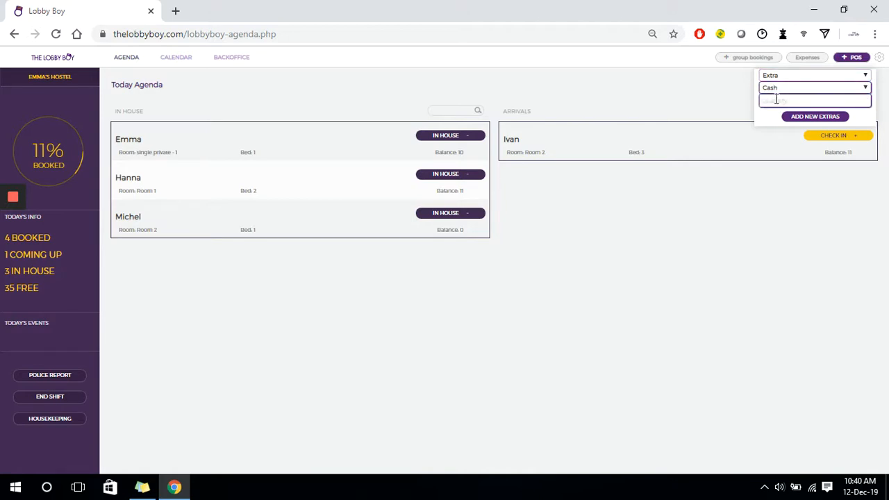
{"action": "left_click", "coordinate": [776, 101]}
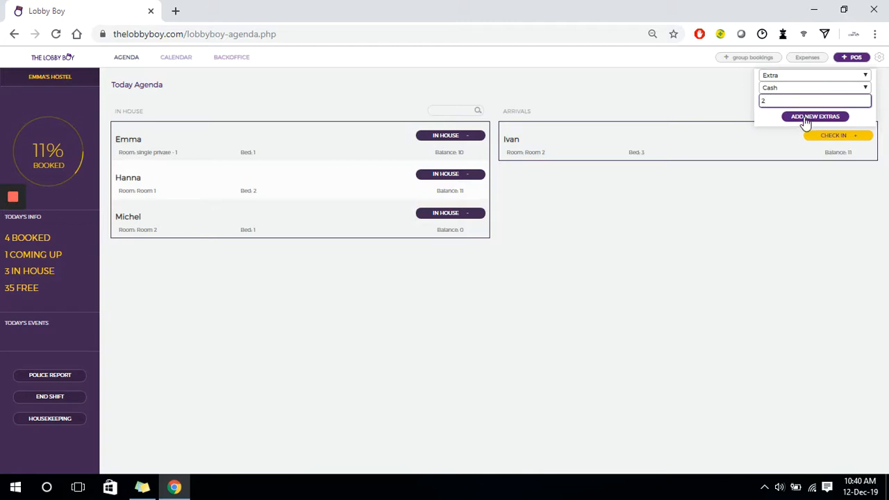
{"action": "left_click", "coordinate": [805, 118]}
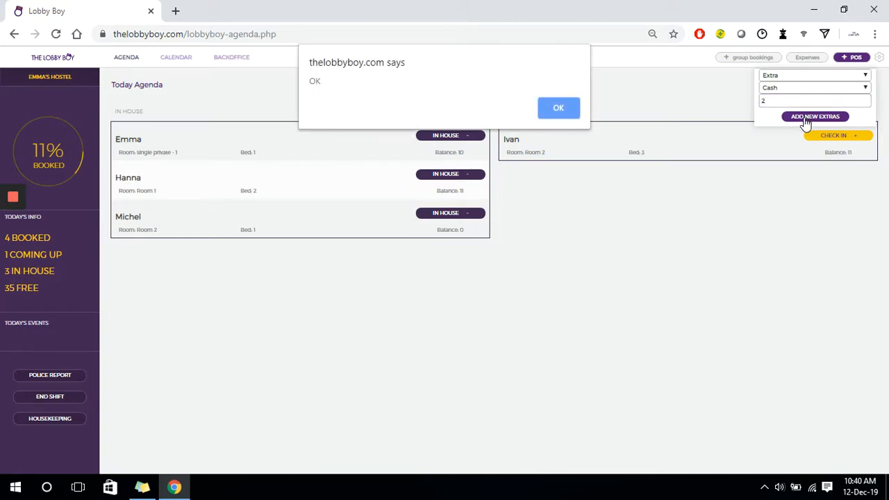
{"action": "left_click", "coordinate": [556, 112]}
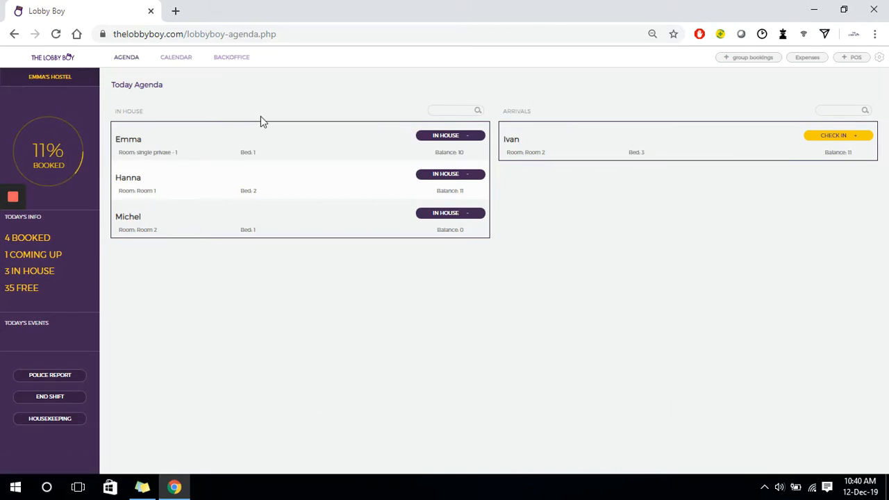
Open the shift summary of incomes, expenses, deposits and turnover, and end the shift.
{"action": "left_click", "coordinate": [59, 401]}
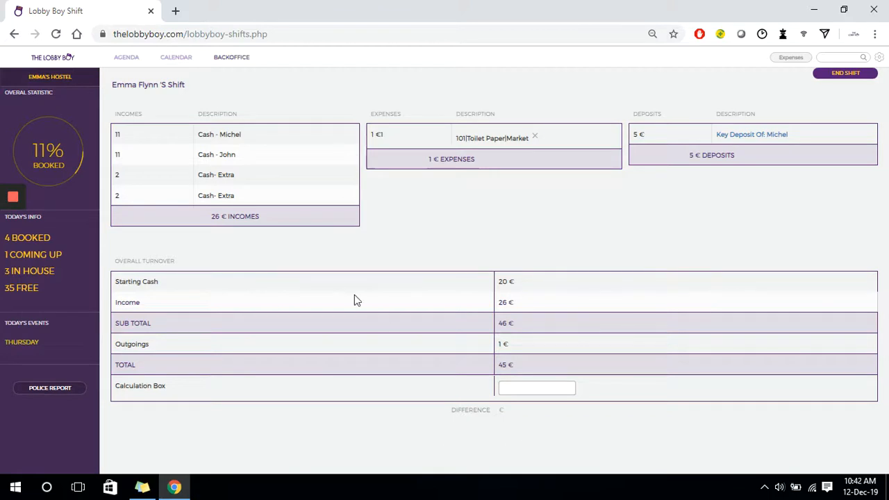
{"action": "left_click", "coordinate": [833, 79]}
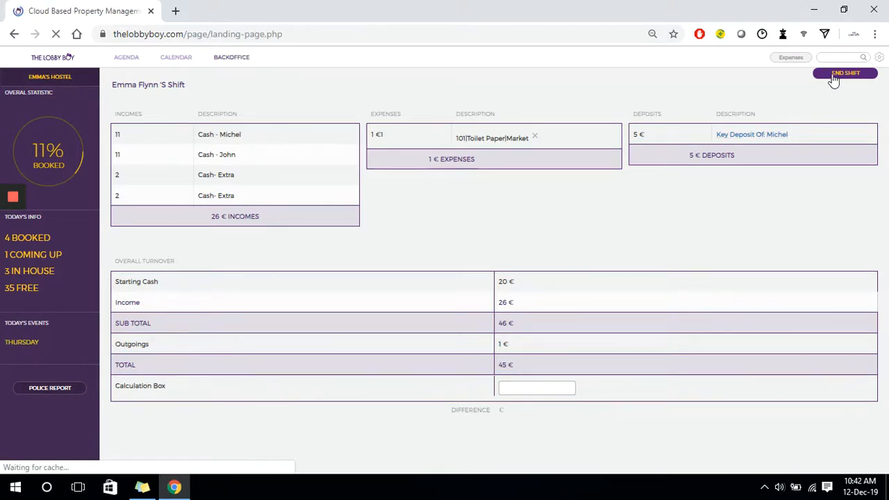